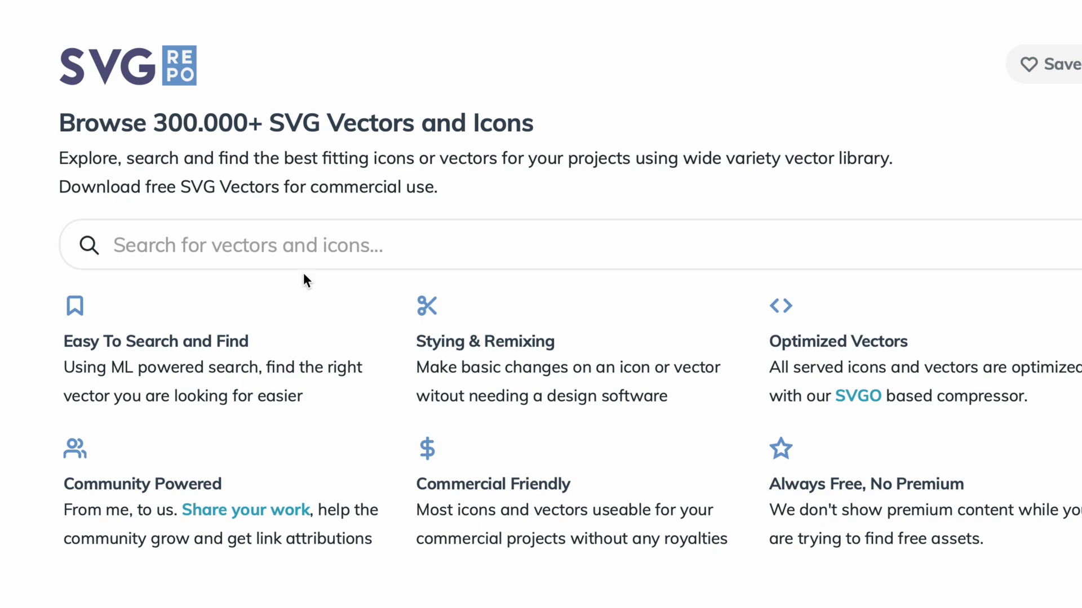
Highlight SVG Repo's 300.000+ icon figure, then its commercial-use note
left_click_drag(150, 125, 254, 126)
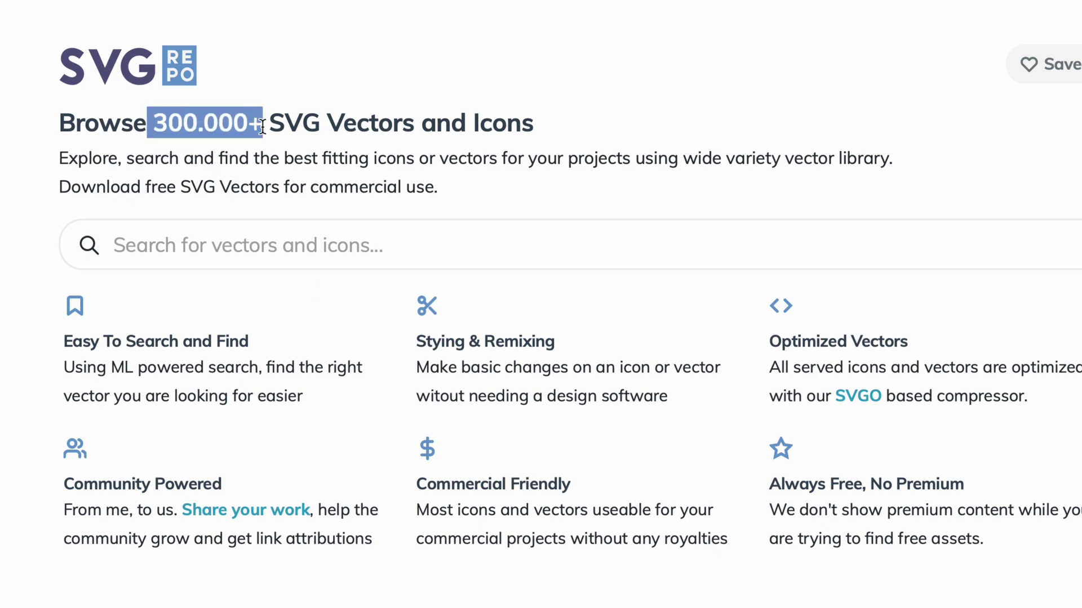
left_click(312, 196)
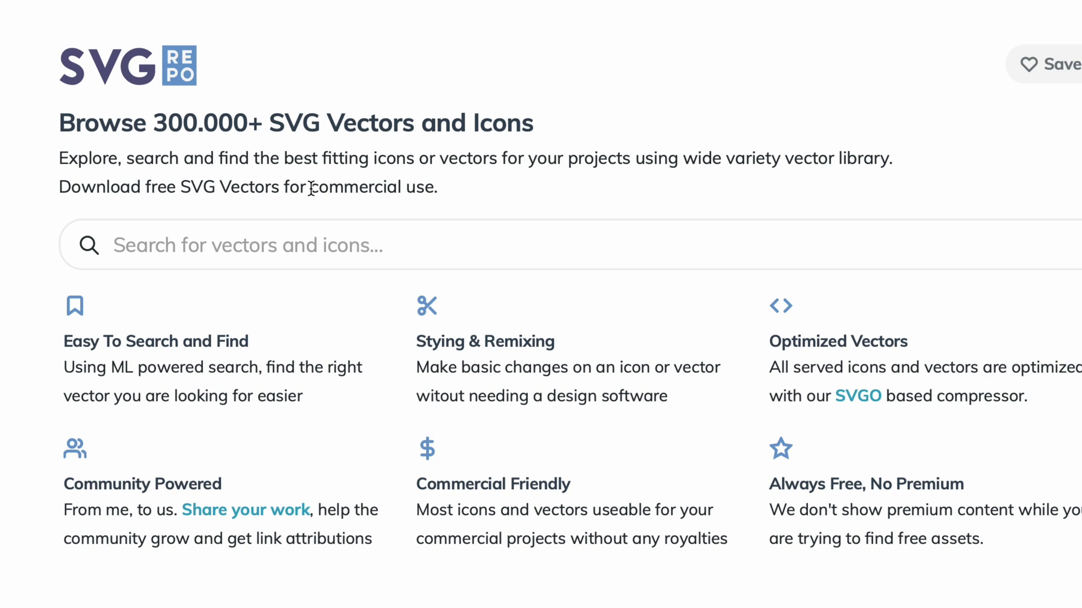
left_click_drag(311, 188, 450, 200)
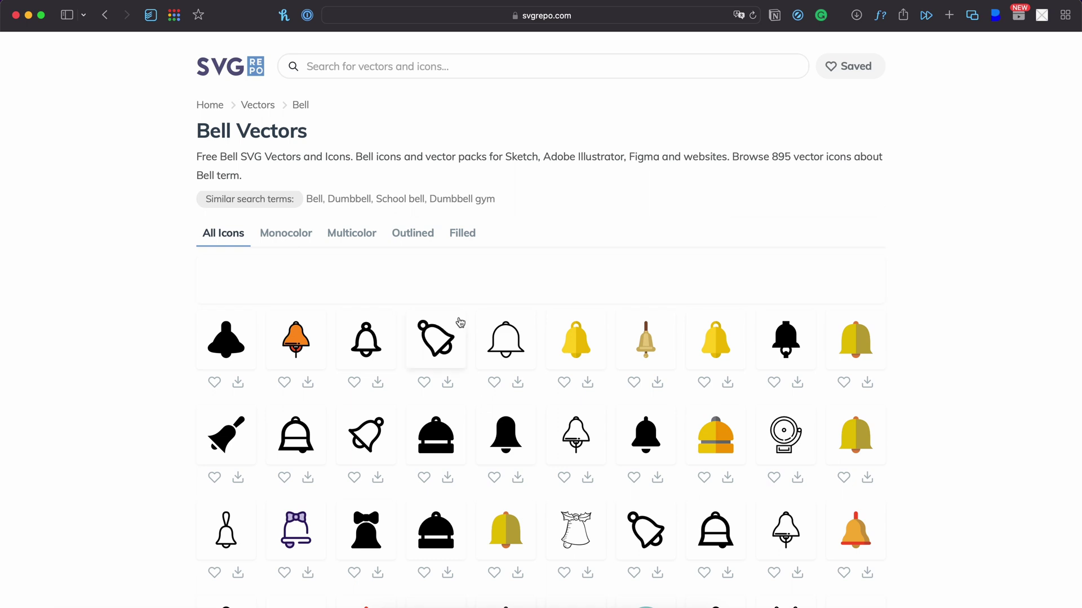
scroll(462, 323, "down", 3)
scroll(657, 230, "down", 3)
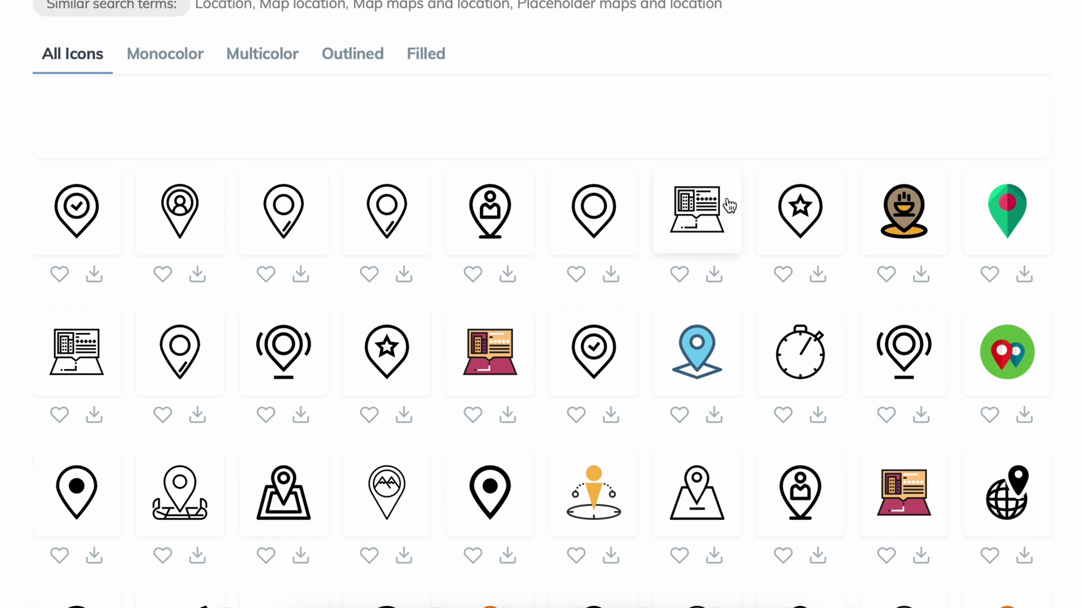
scroll(209, 334, "down", 2)
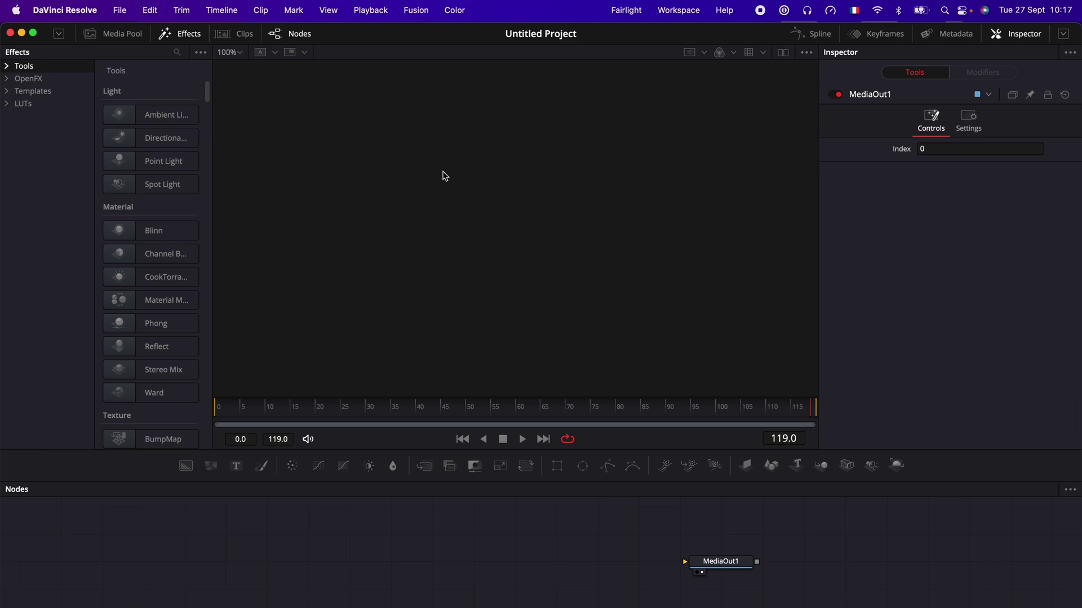
Import location-svgrepo-com.svg into the Fusion composition as an SVG
left_click(355, 14)
mouse_move(357, 130)
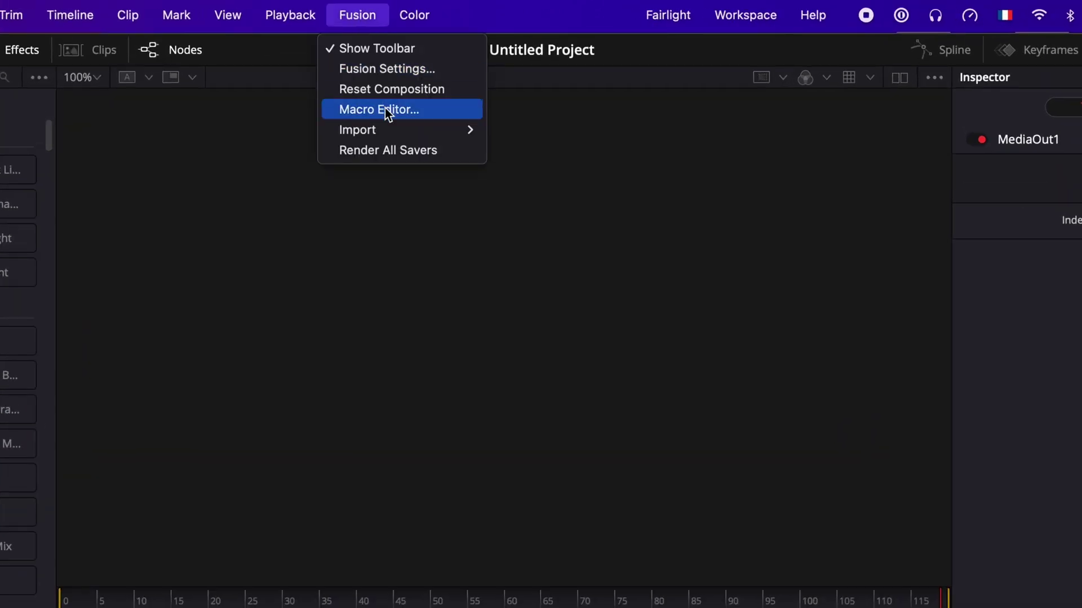
left_click(531, 210)
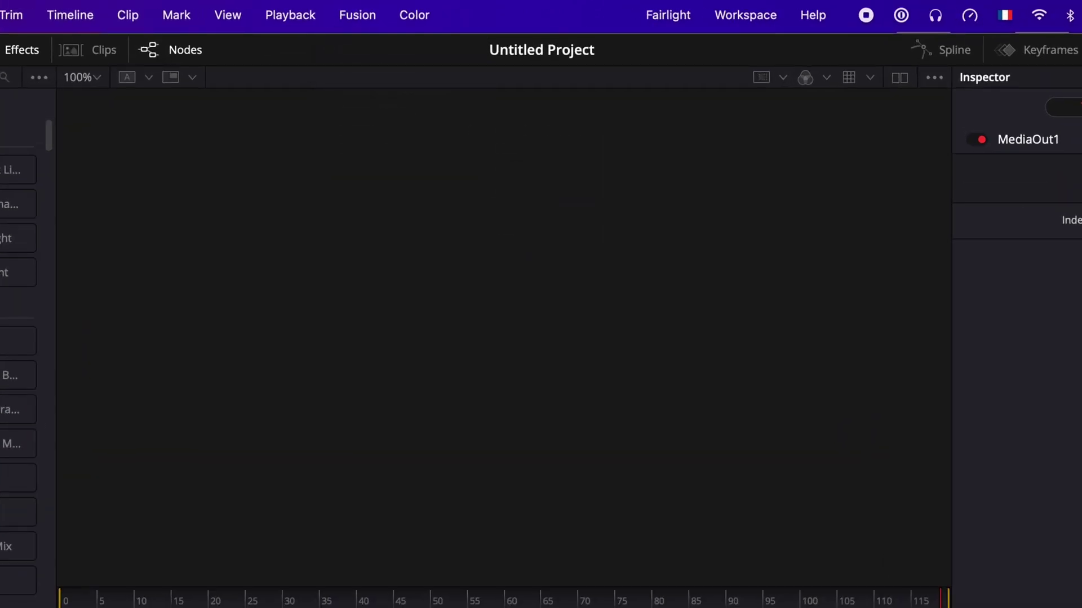
left_click_drag(930, 537, 719, 219)
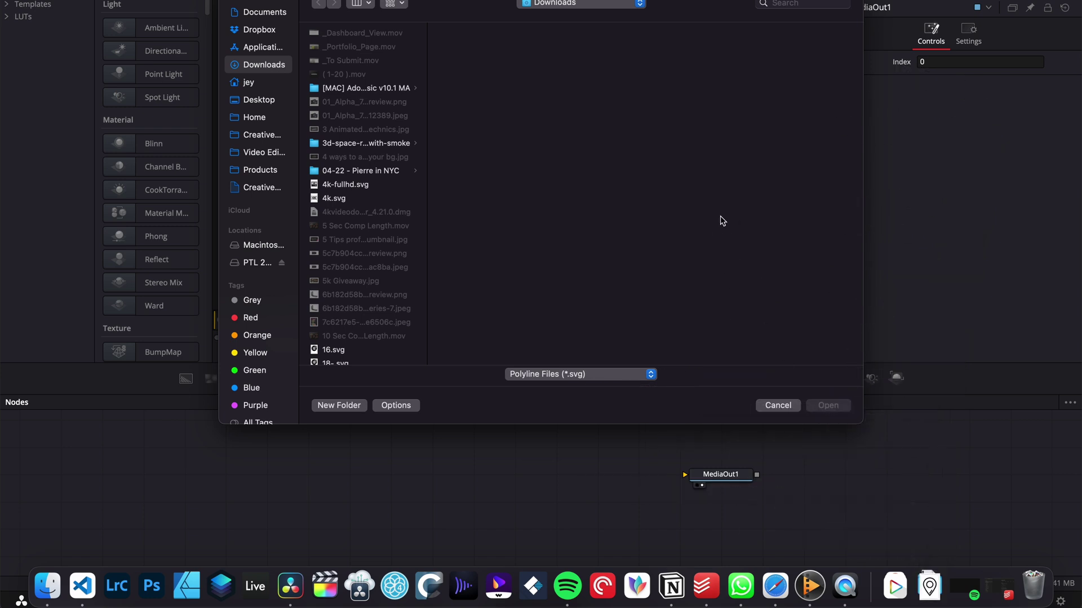
left_click(828, 405)
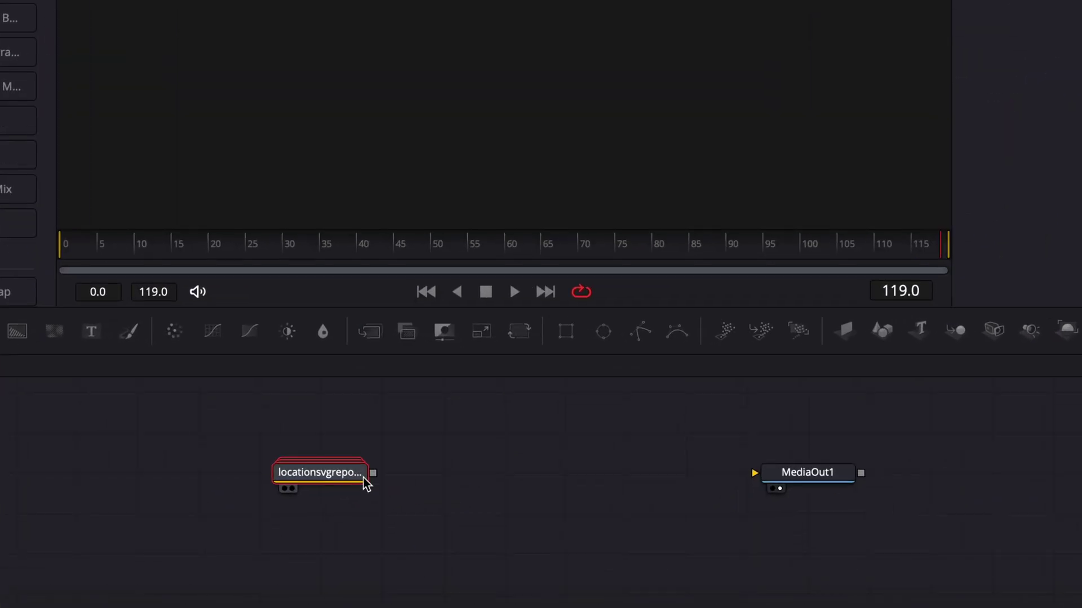
Connect the location pin to MediaOut1, expand its group, and inspect path1, path1_2 and path2
left_click_drag(373, 473, 754, 474)
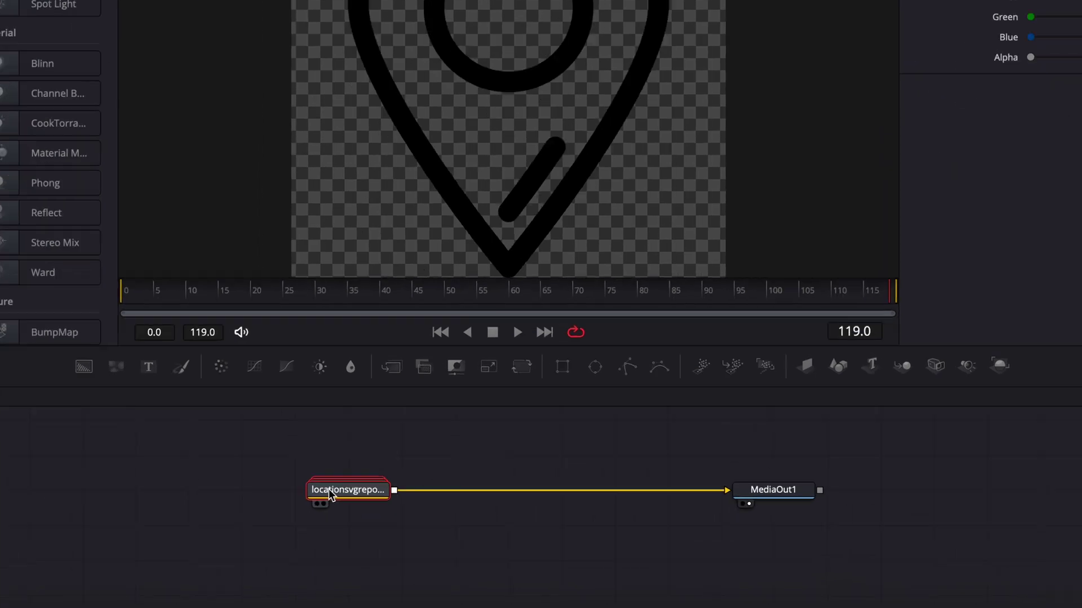
double_click(392, 518)
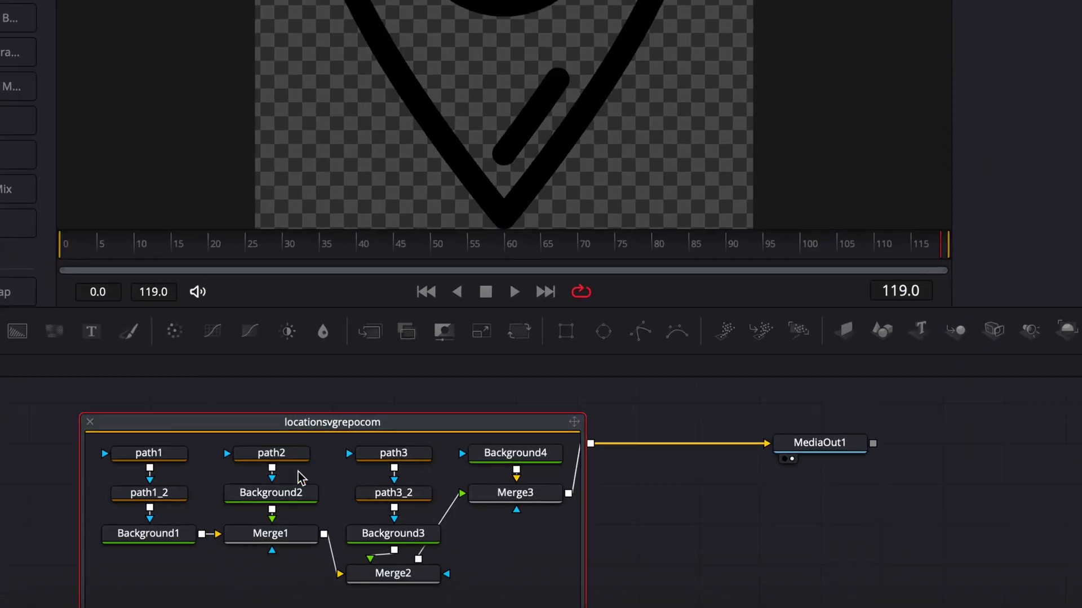
left_click(167, 431)
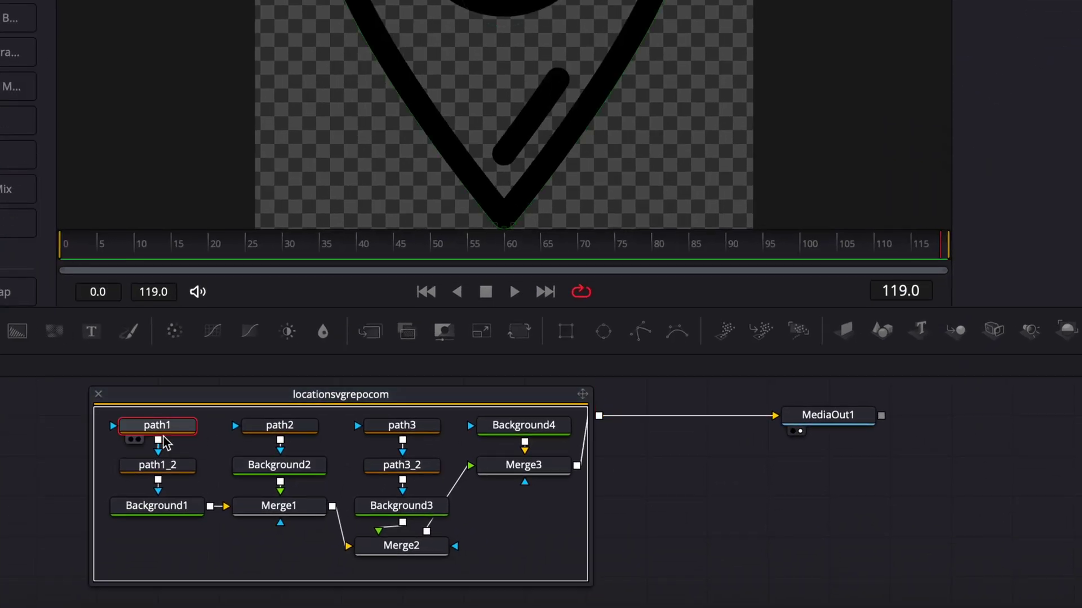
left_click(174, 475)
left_click(298, 436)
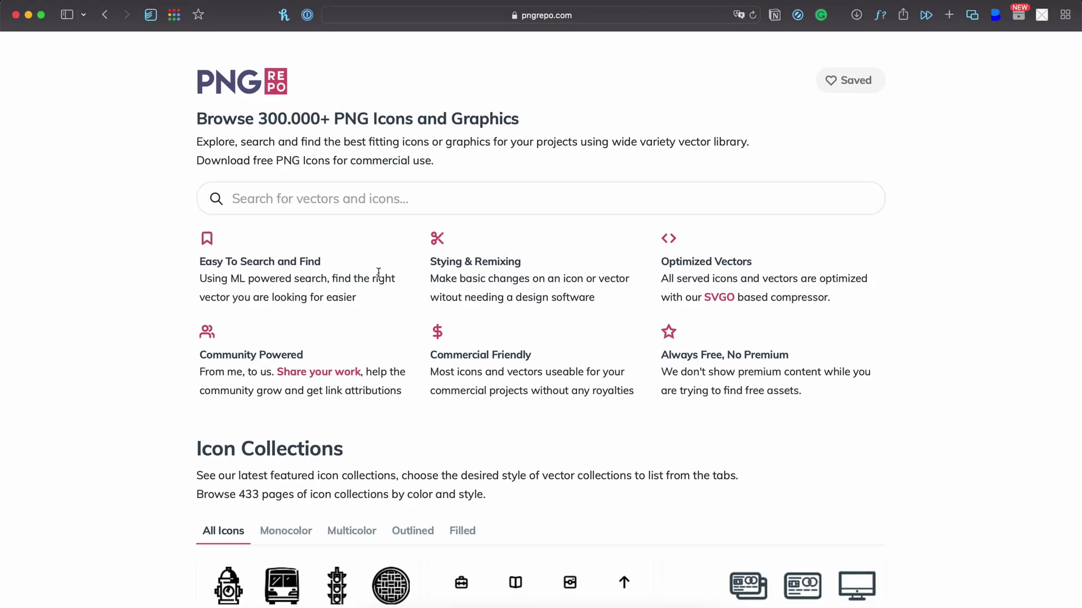
Highlight PNG Repo's 300.000+ figure, save the solid camera icon, and place it on Video 2
left_click_drag(263, 118, 336, 131)
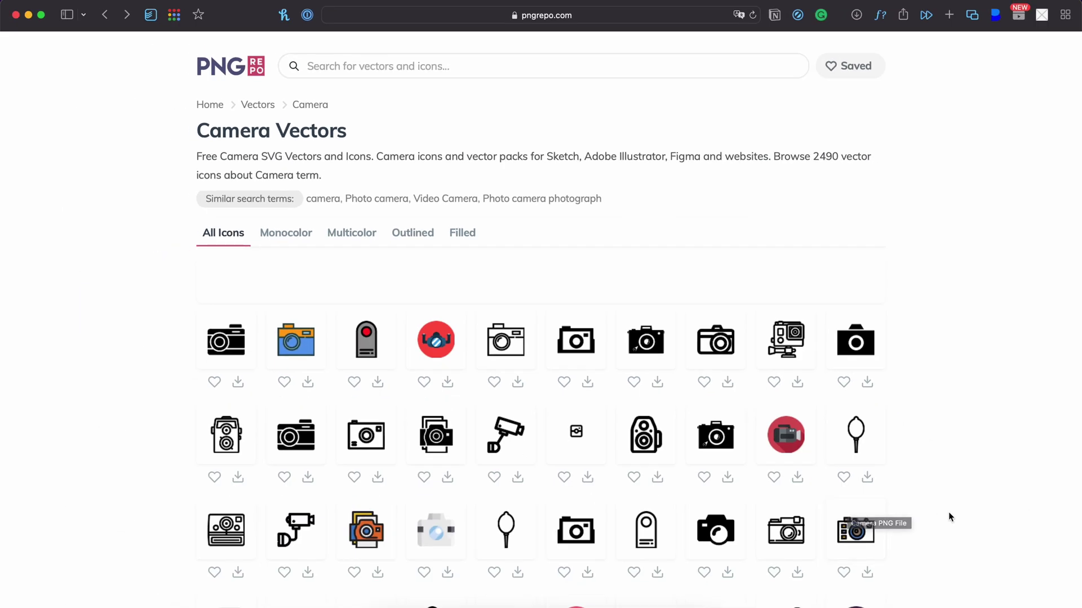
left_click(728, 576)
right_click(599, 246)
left_click(661, 270)
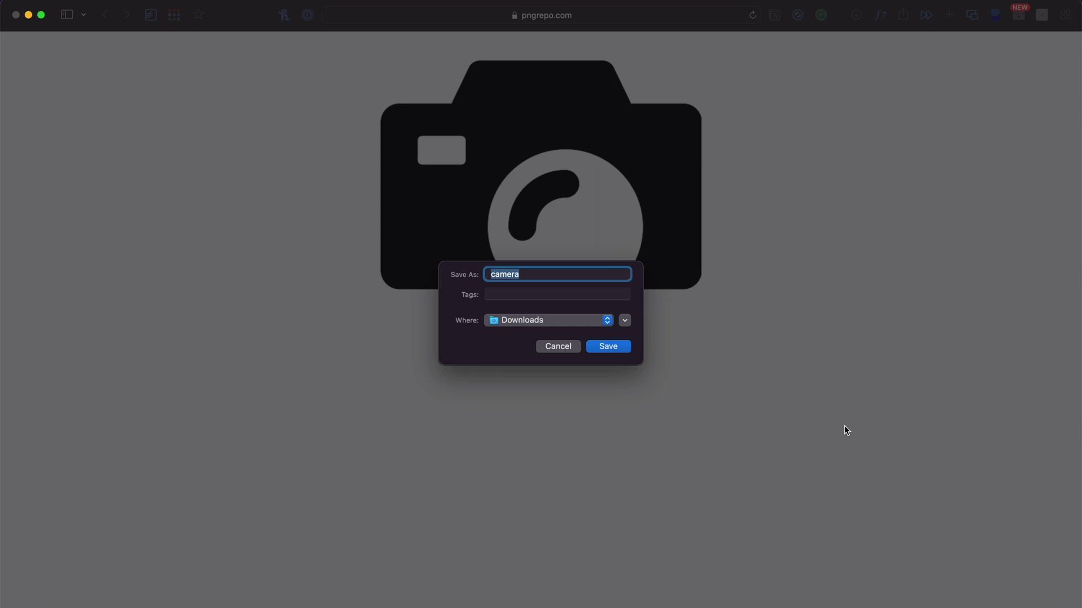
left_click(608, 347)
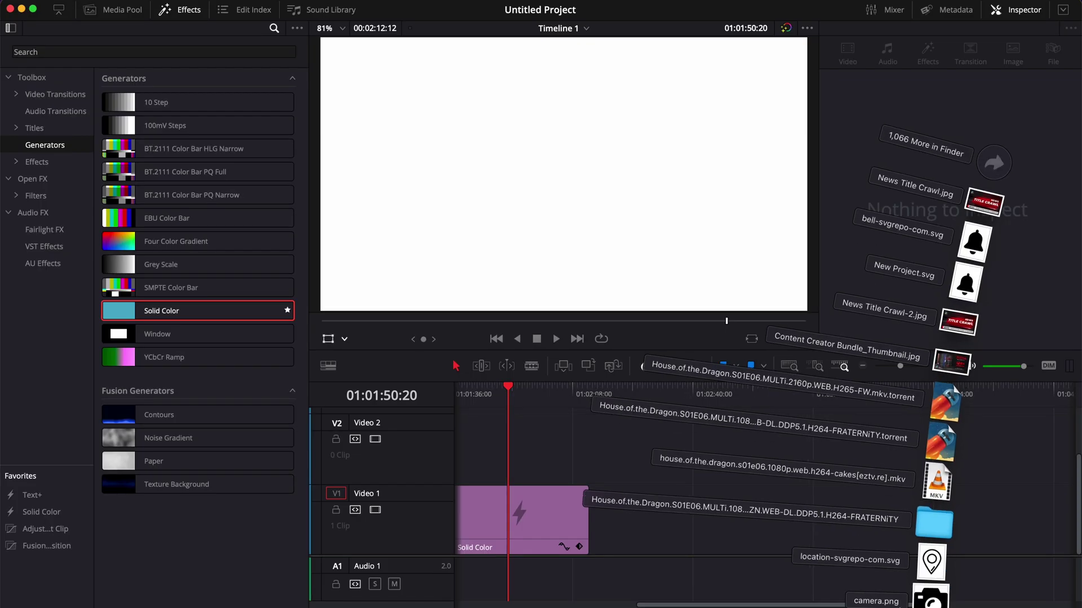
left_click_drag(538, 457, 511, 456)
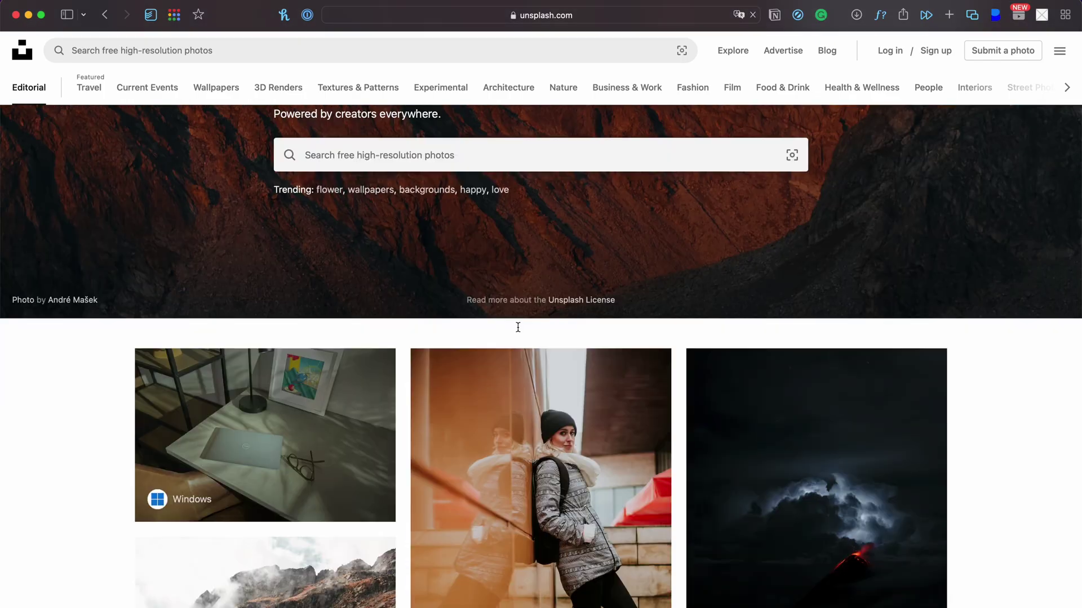
scroll(518, 327, "down", 3)
scroll(514, 510, "down", 5)
scroll(513, 509, "down", 5)
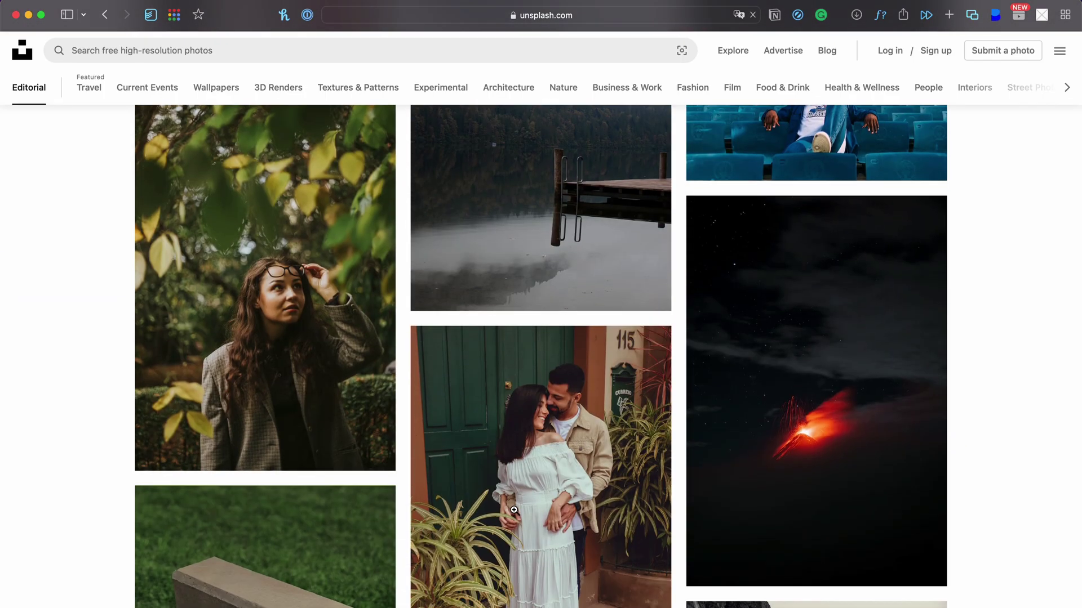
scroll(514, 509, "down", 1)
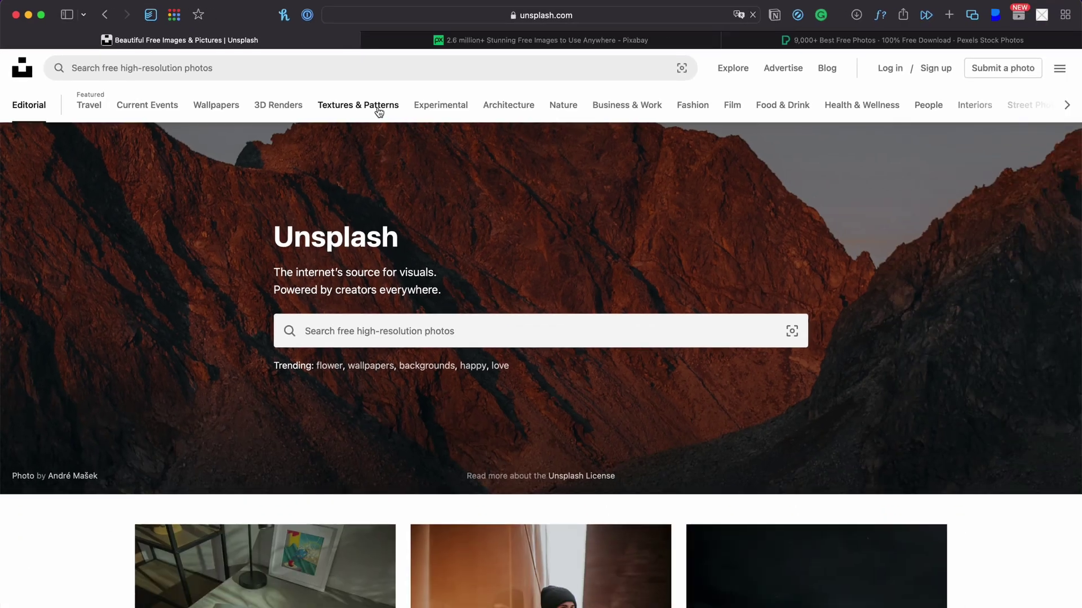
Open Unsplash's Textures & Patterns photo collection
left_click(379, 113)
scroll(563, 254, "down", 5)
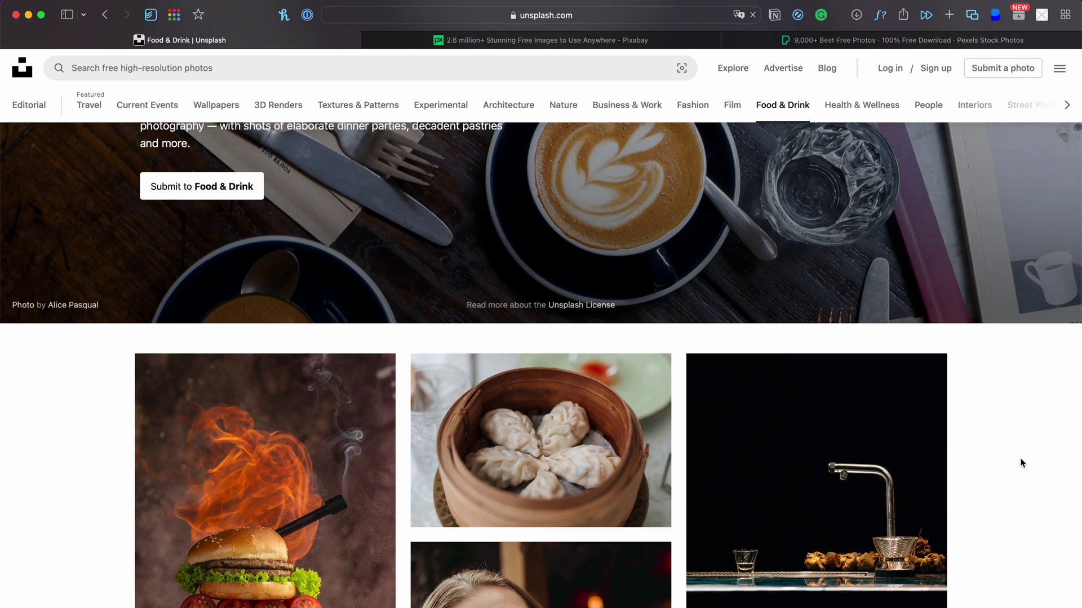
scroll(1021, 464, "down", 5)
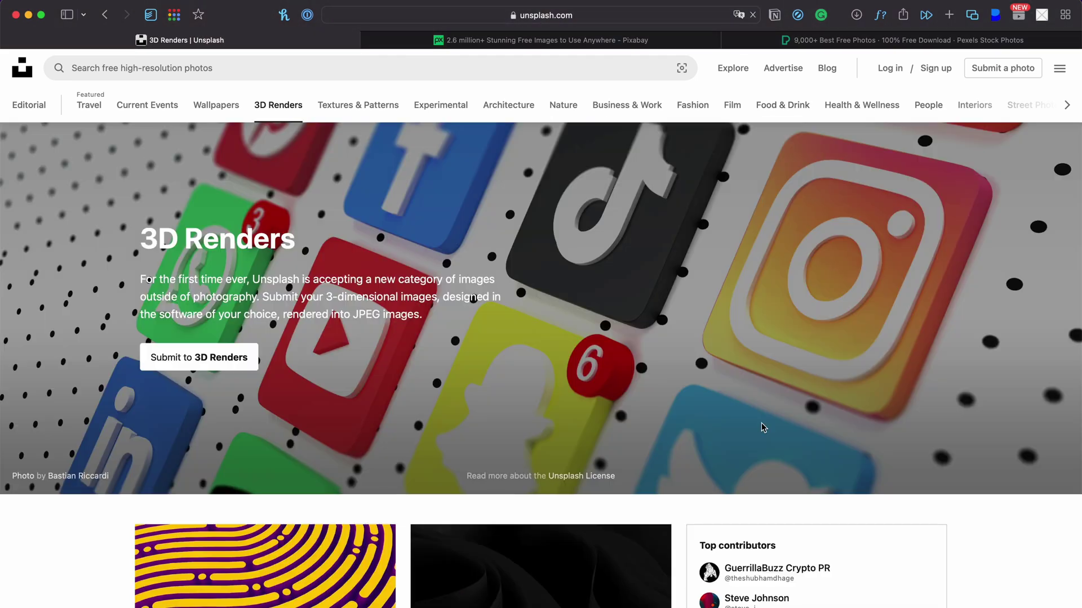
scroll(999, 513, "down", 5)
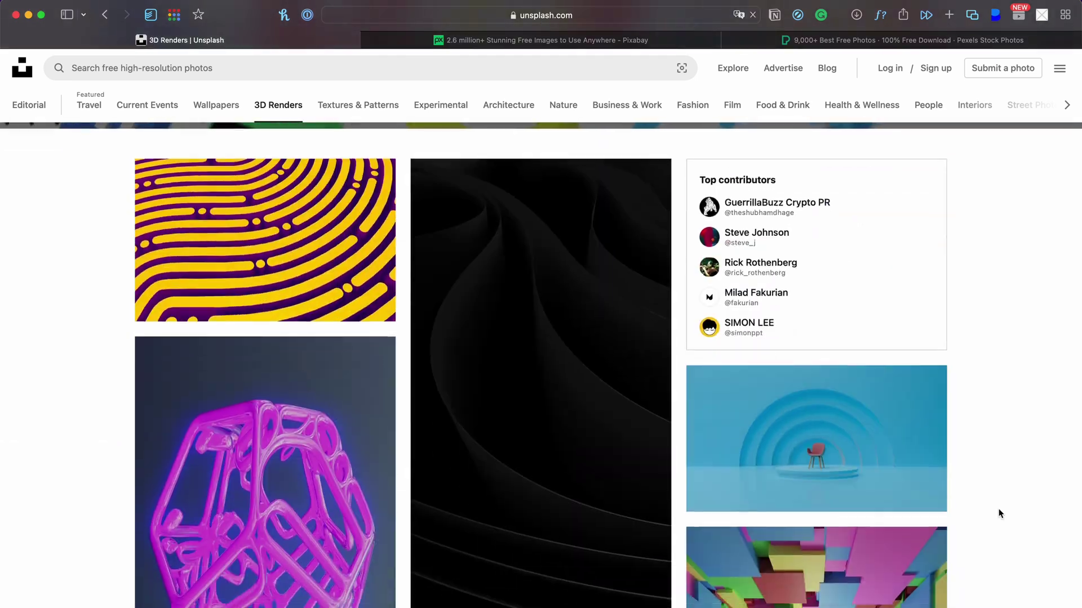
scroll(999, 513, "down", 5)
scroll(989, 530, "down", 2)
scroll(989, 529, "down", 3)
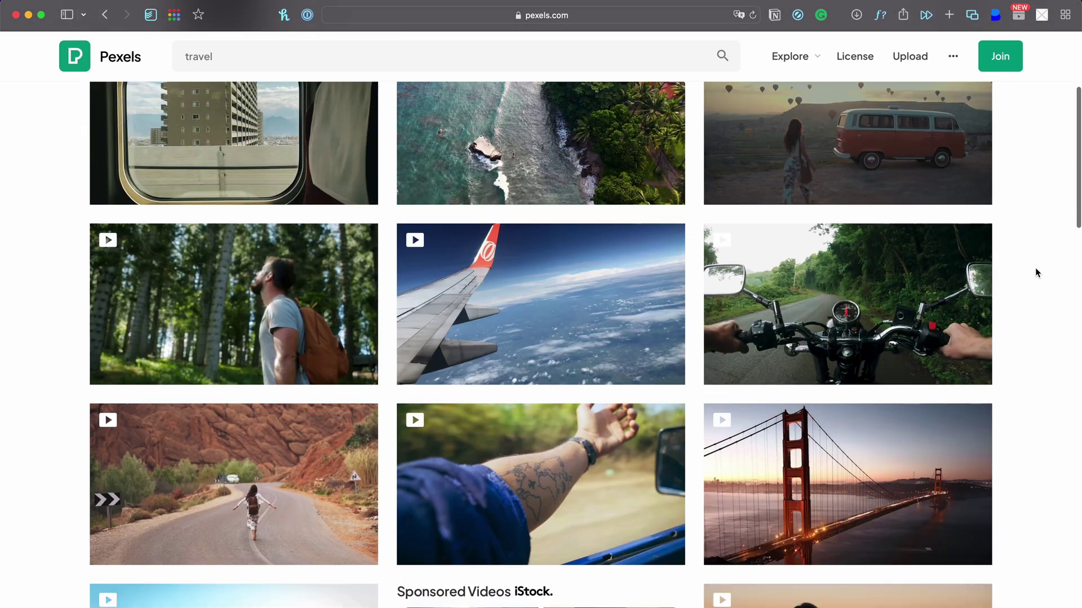
scroll(1035, 268, "down", 3)
scroll(1035, 268, "down", 2)
scroll(1036, 268, "down", 2)
scroll(1035, 268, "down", 2)
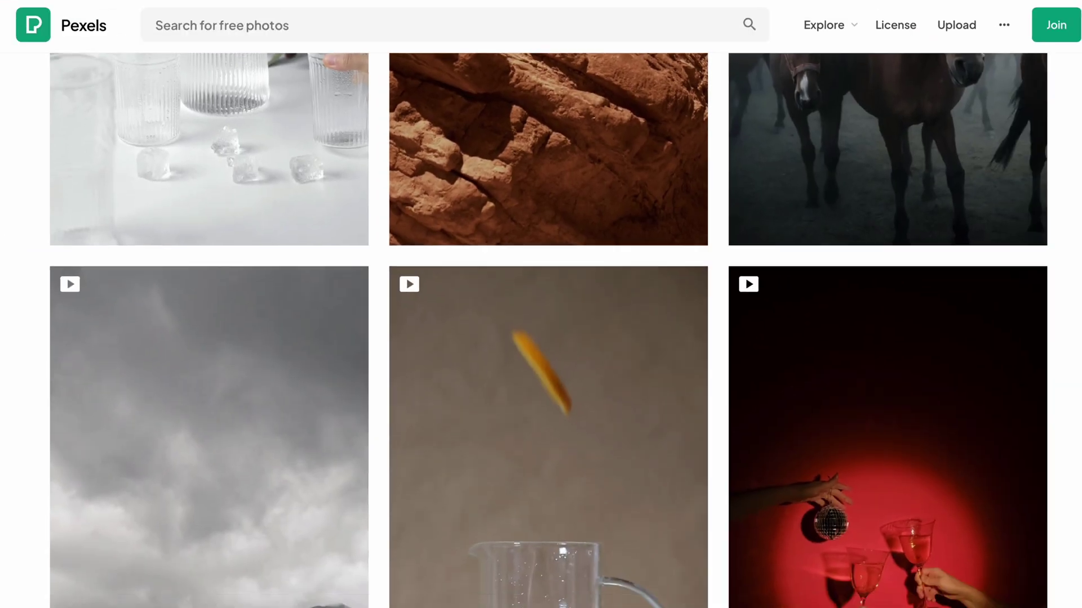
scroll(1029, 406, "down", 4)
scroll(1029, 406, "down", 2)
scroll(1029, 407, "down", 2)
scroll(1030, 407, "down", 2)
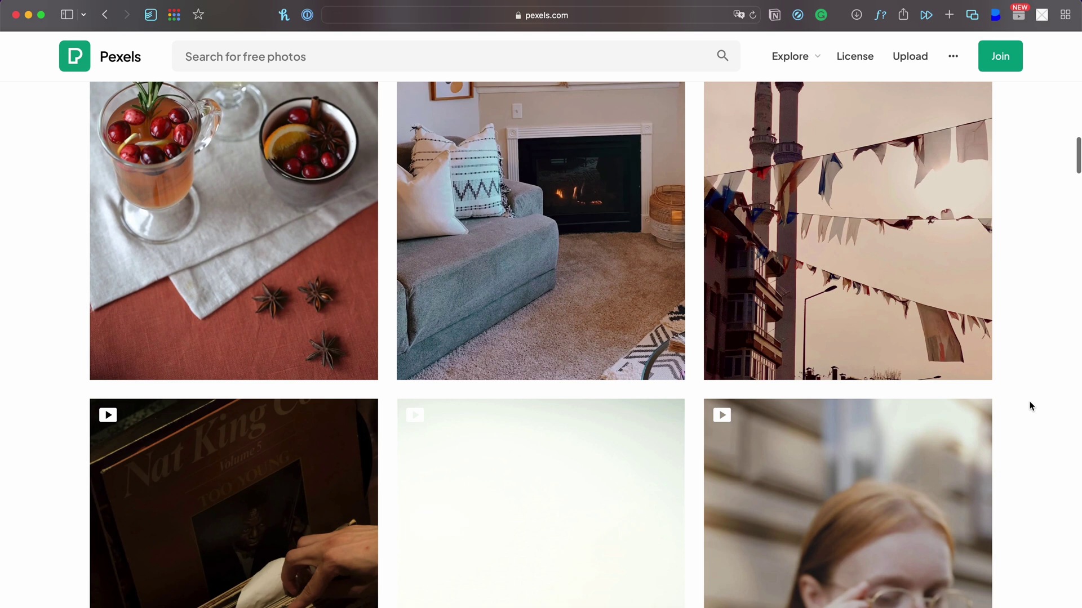
scroll(1030, 407, "down", 3)
scroll(1030, 407, "down", 2)
scroll(1029, 407, "down", 2)
scroll(1030, 406, "down", 5)
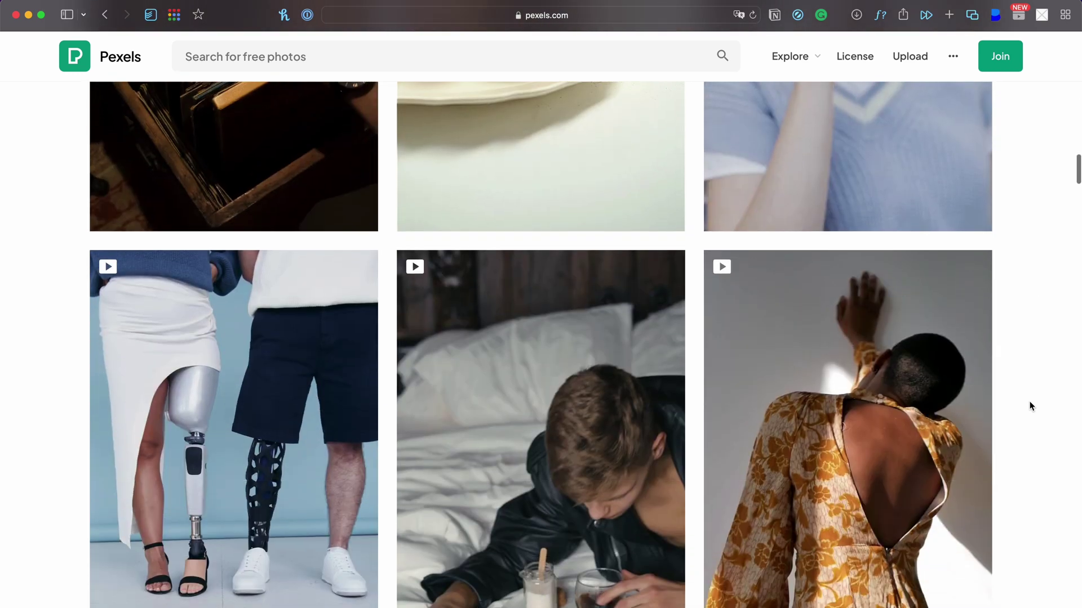
scroll(1029, 407, "down", 1)
scroll(1029, 406, "down", 5)
scroll(1029, 406, "down", 2)
scroll(1029, 407, "down", 5)
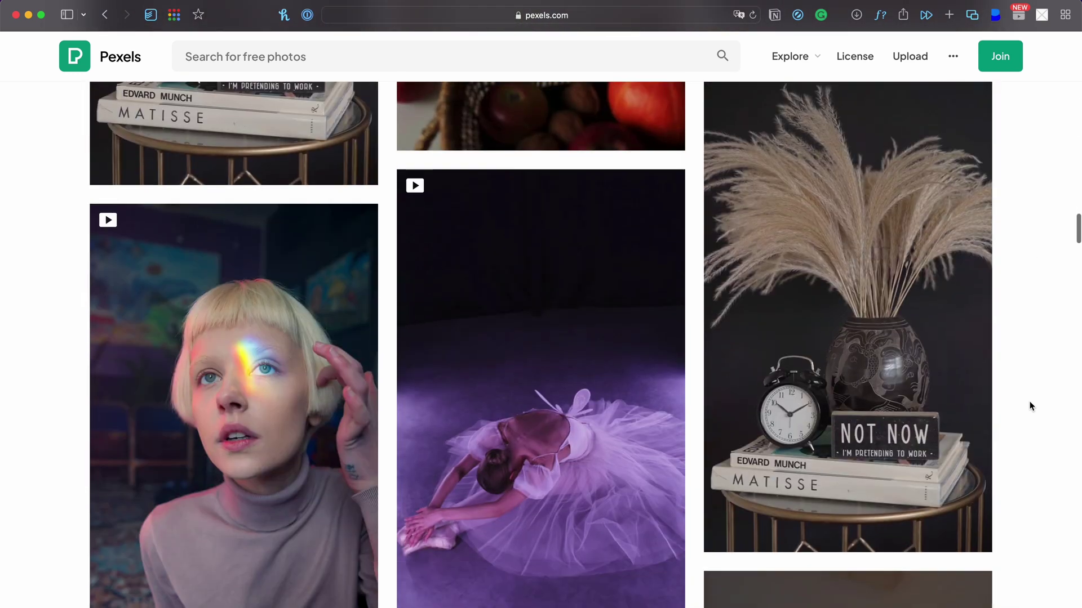
scroll(1029, 407, "down", 2)
scroll(1029, 406, "down", 3)
scroll(1029, 407, "down", 3)
scroll(1029, 406, "down", 1)
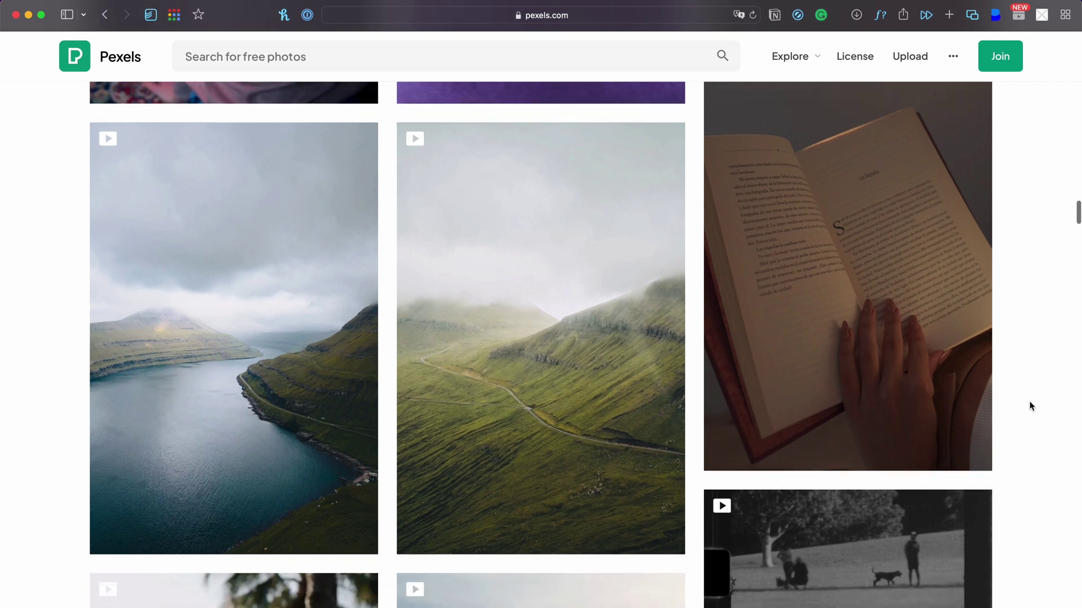
scroll(1029, 406, "down", 4)
scroll(1029, 406, "down", 1)
scroll(1030, 407, "down", 3)
scroll(1029, 406, "down", 2)
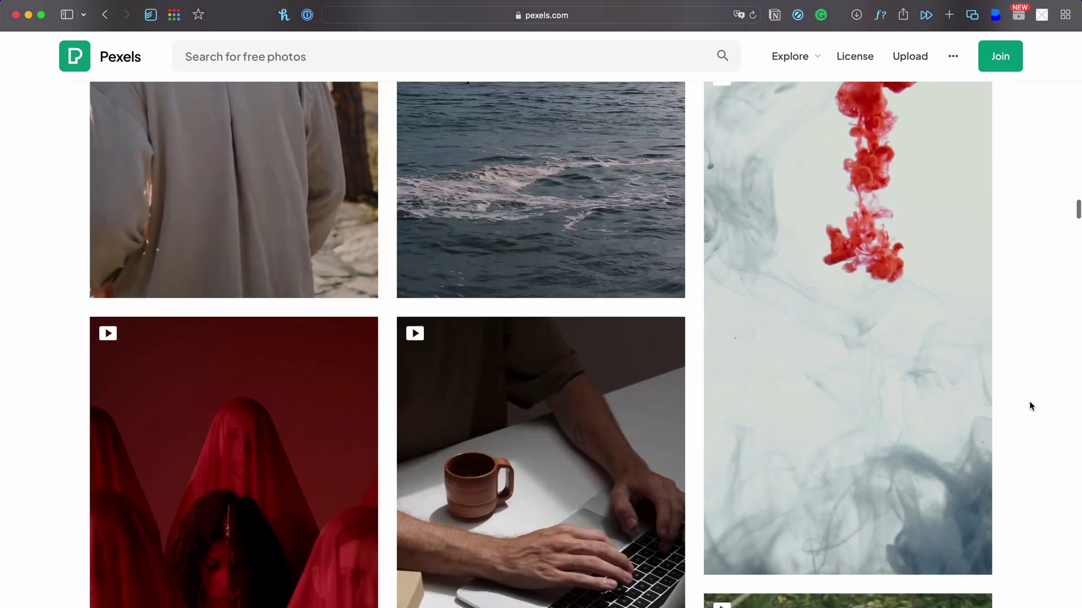
scroll(1029, 407, "down", 5)
scroll(1030, 406, "down", 4)
scroll(1029, 406, "down", 2)
scroll(1029, 407, "down", 5)
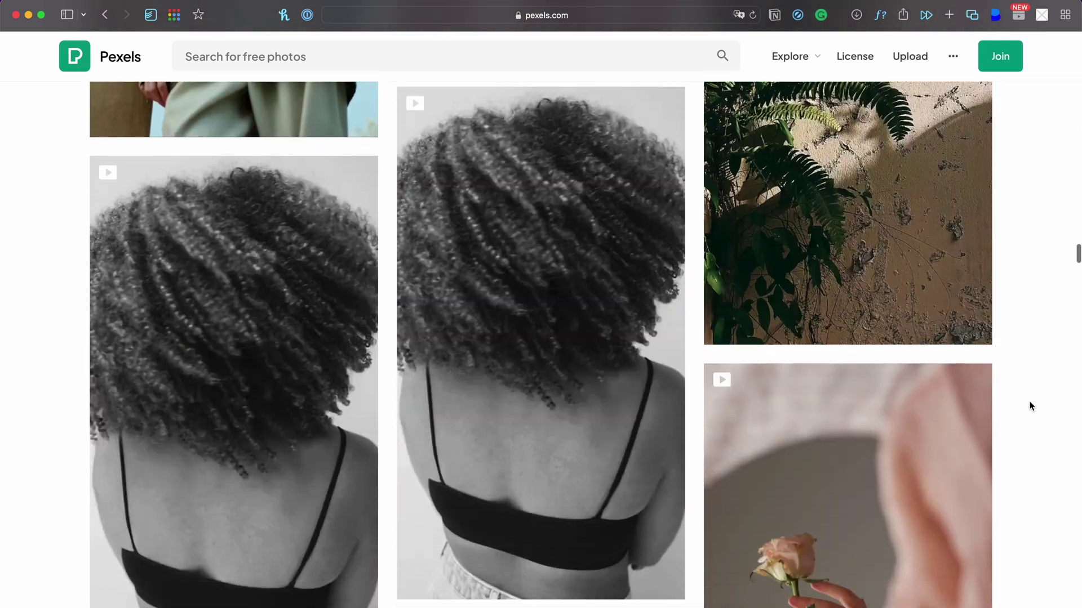
scroll(1029, 407, "down", 1)
scroll(1030, 406, "down", 5)
scroll(1029, 406, "down", 1)
scroll(1029, 406, "down", 5)
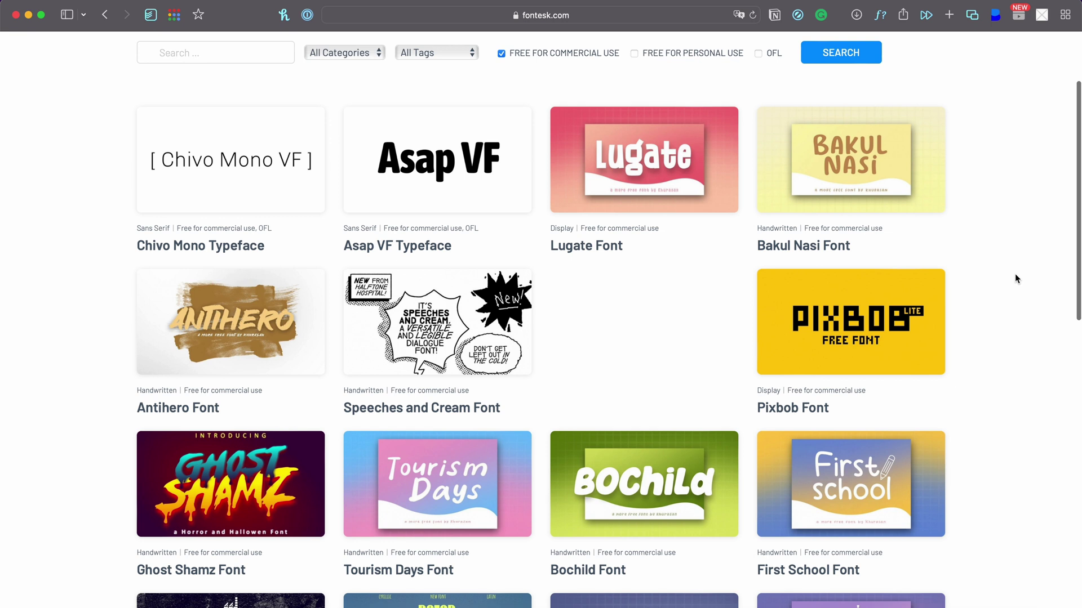
scroll(1015, 279, "down", 5)
scroll(1014, 279, "down", 2)
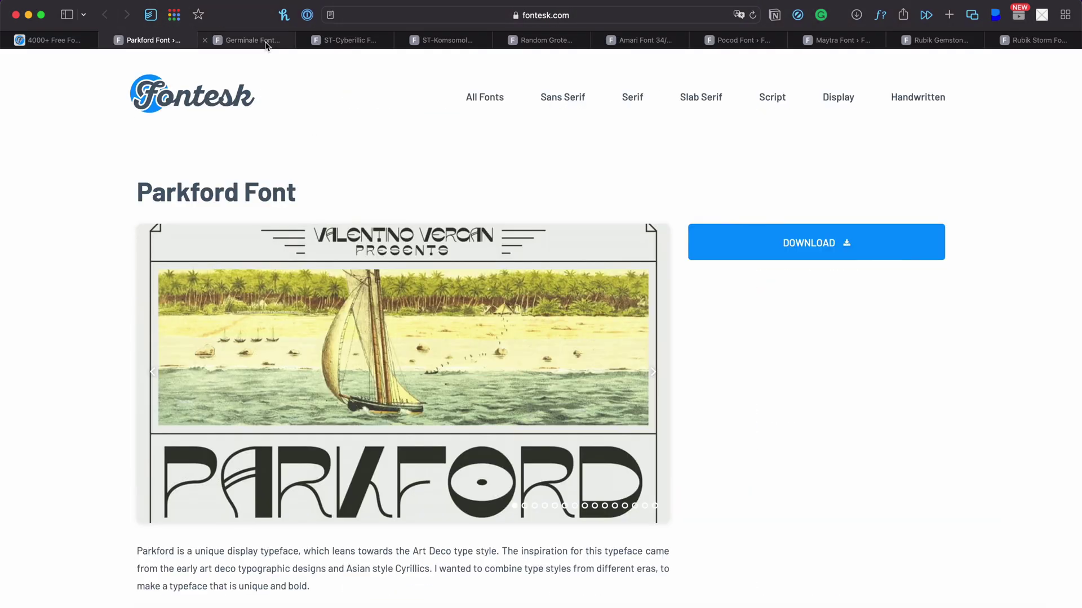
View the nine font pages from Germinale to Rubik Storm, then return to the free fonts listing
left_click(261, 42)
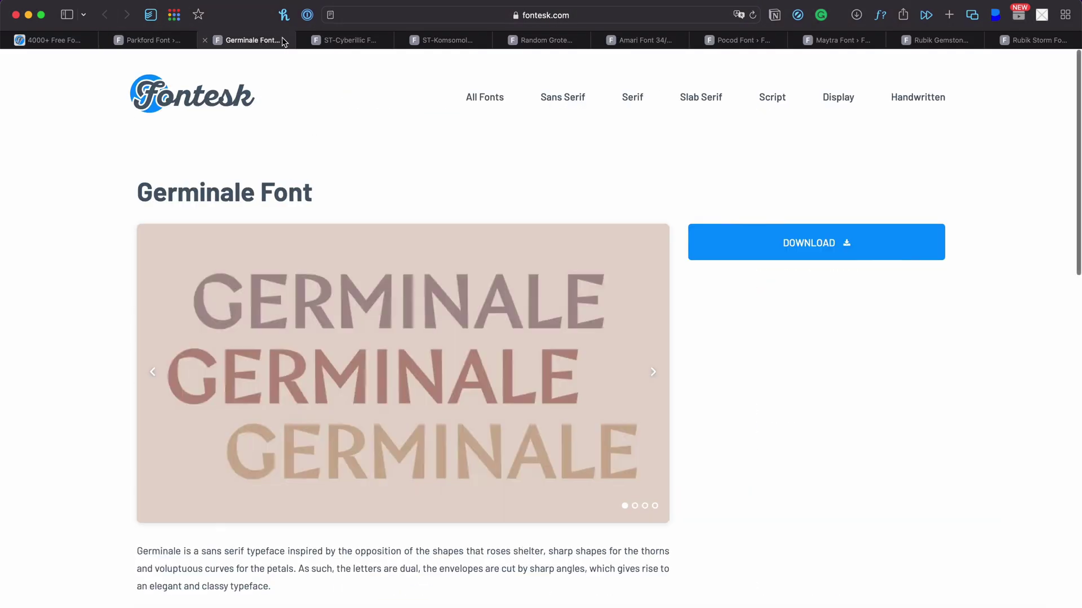
left_click(340, 42)
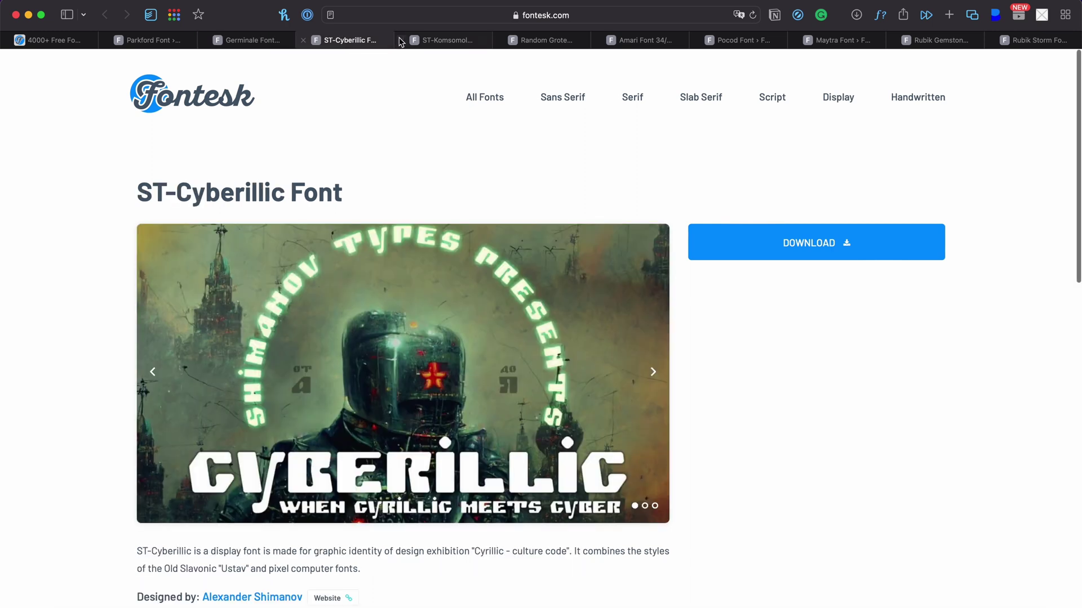
left_click(429, 41)
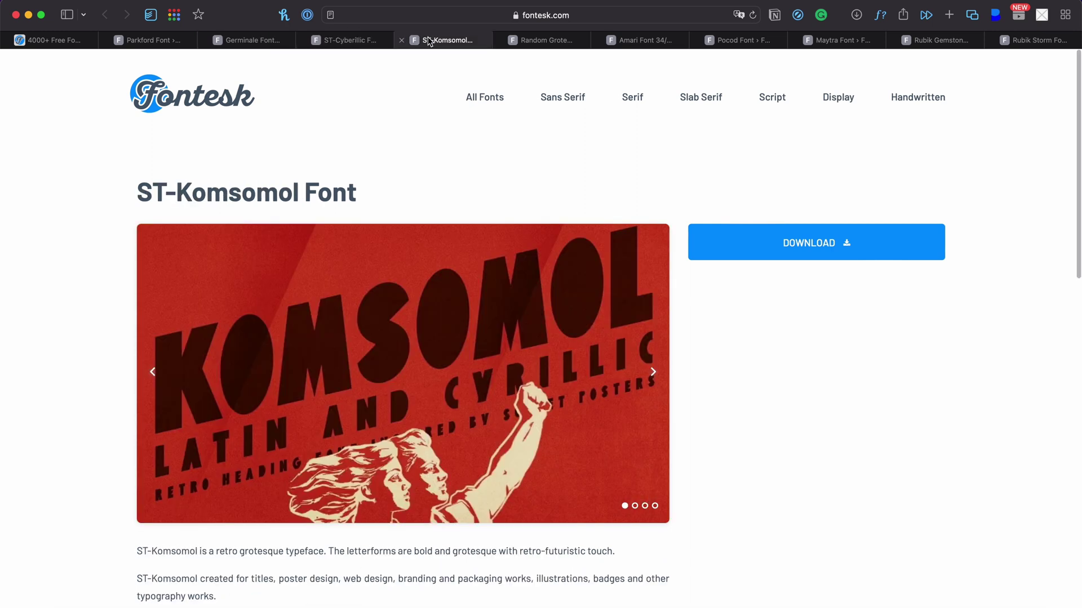
left_click(538, 39)
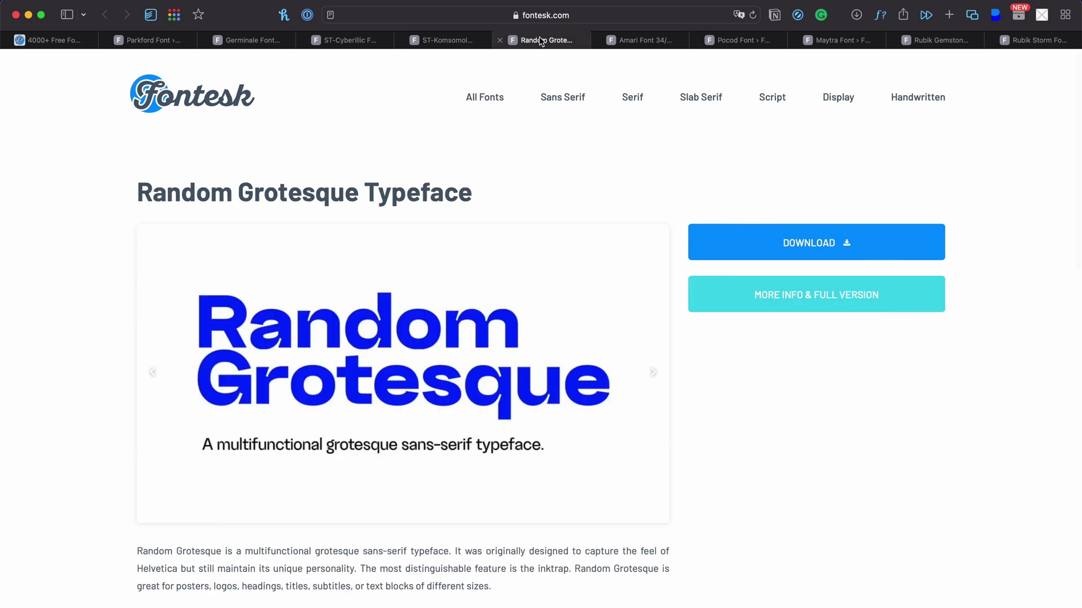
left_click(647, 42)
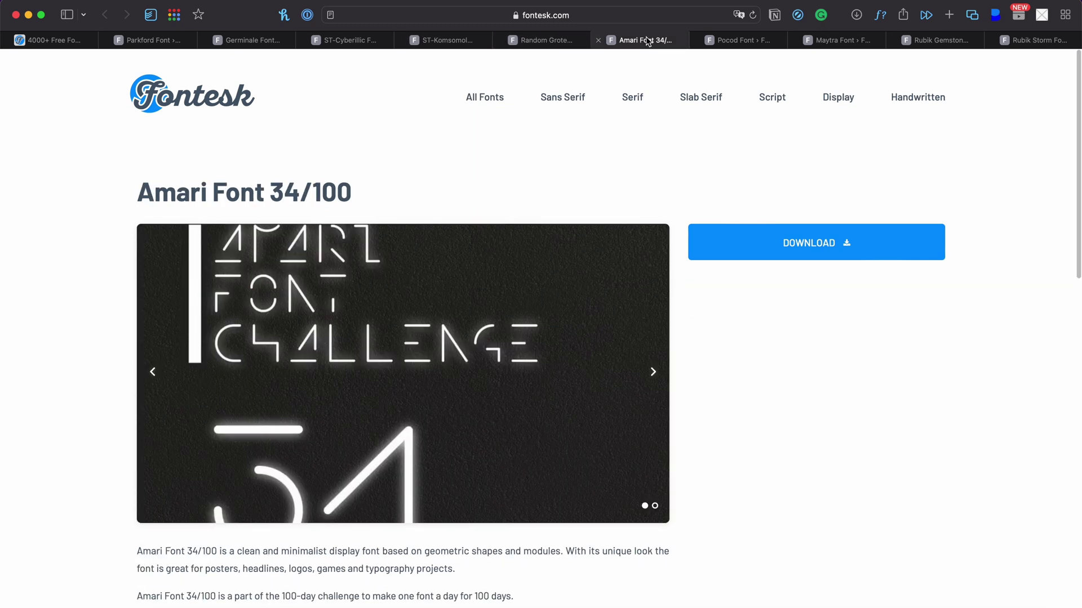
left_click(741, 42)
left_click(839, 42)
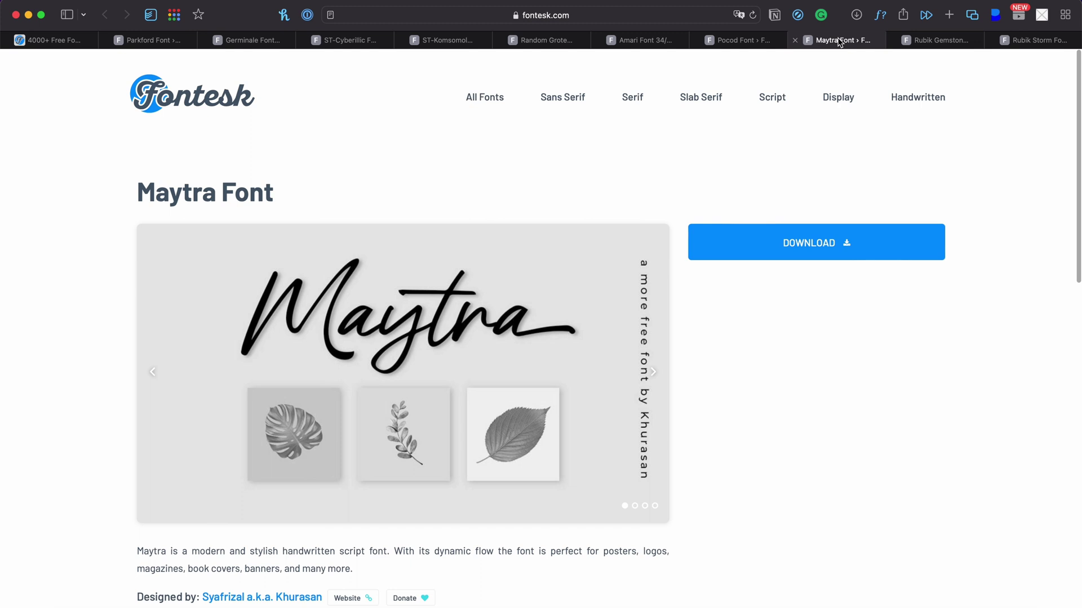
left_click(942, 40)
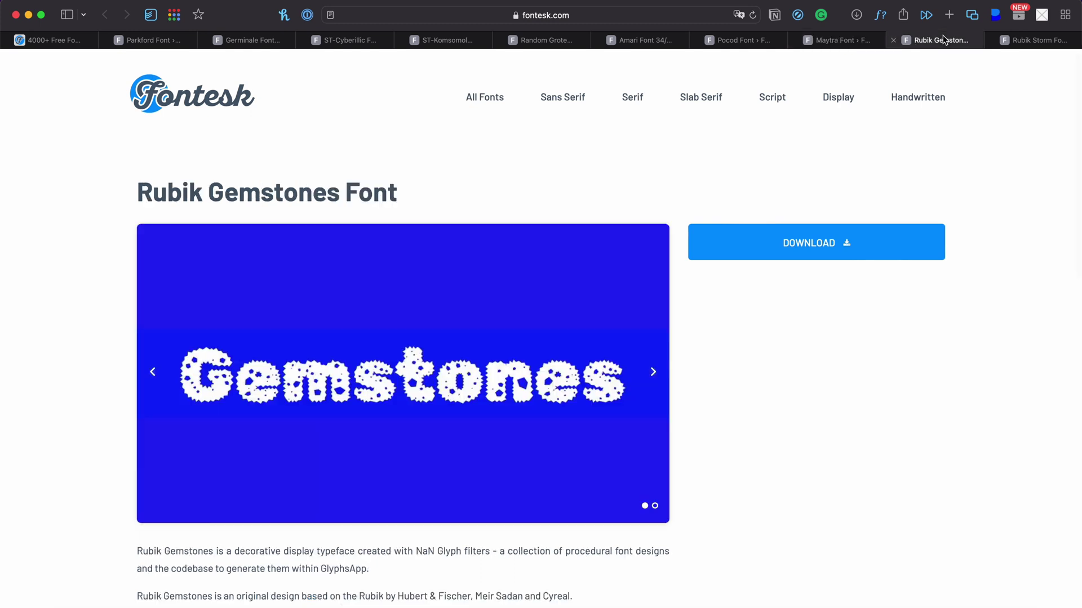
left_click(1039, 41)
key("ctrl+Tab")
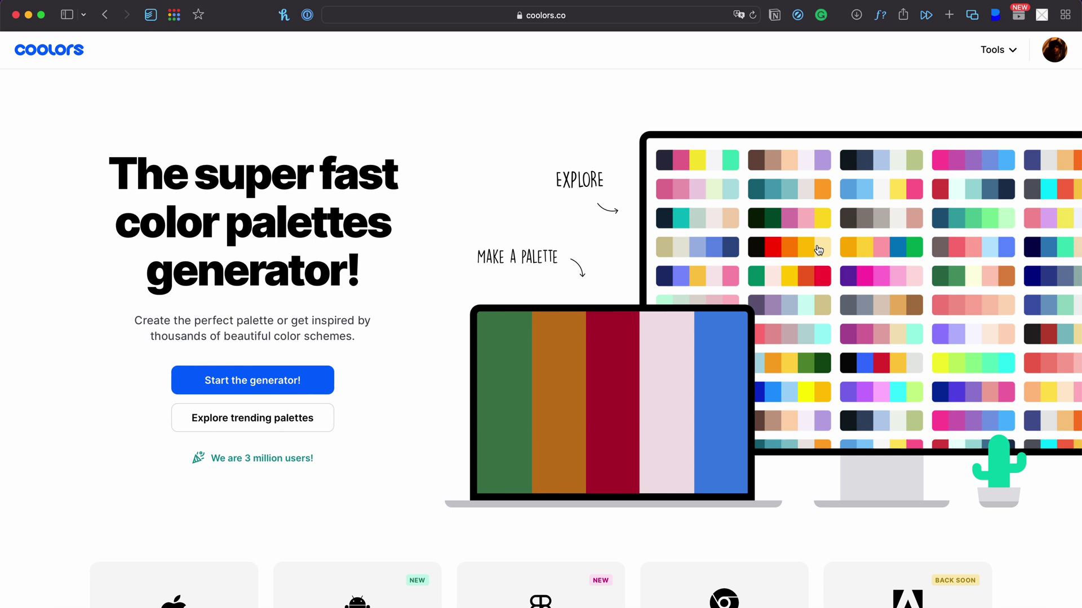
Start the Palette Generator, regenerate three palettes, and set the middle colour to shade 4F5769
left_click(989, 49)
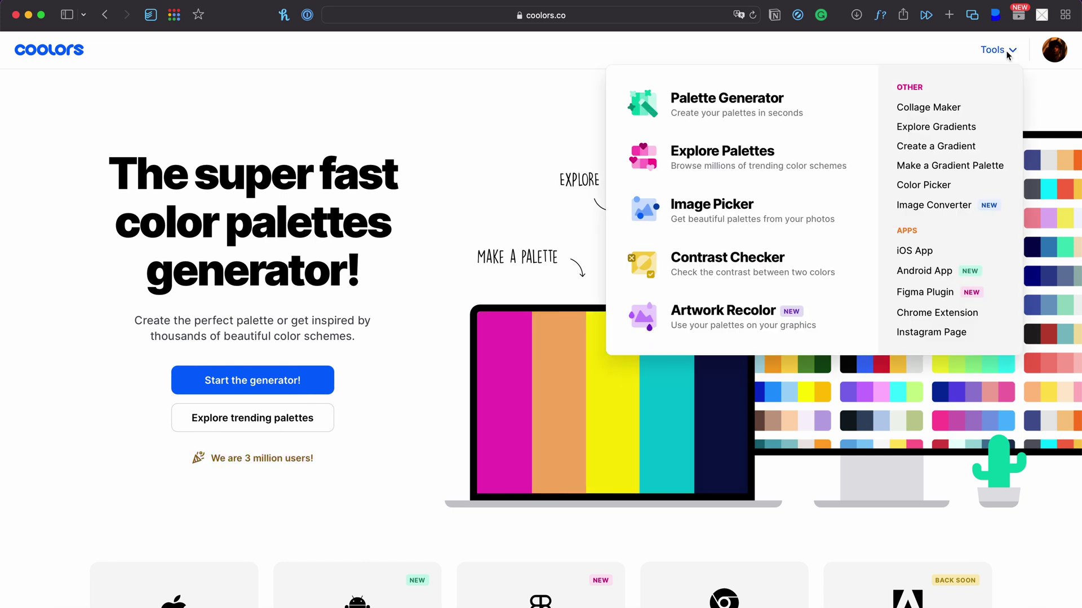
left_click(727, 102)
key("space")
key("space")
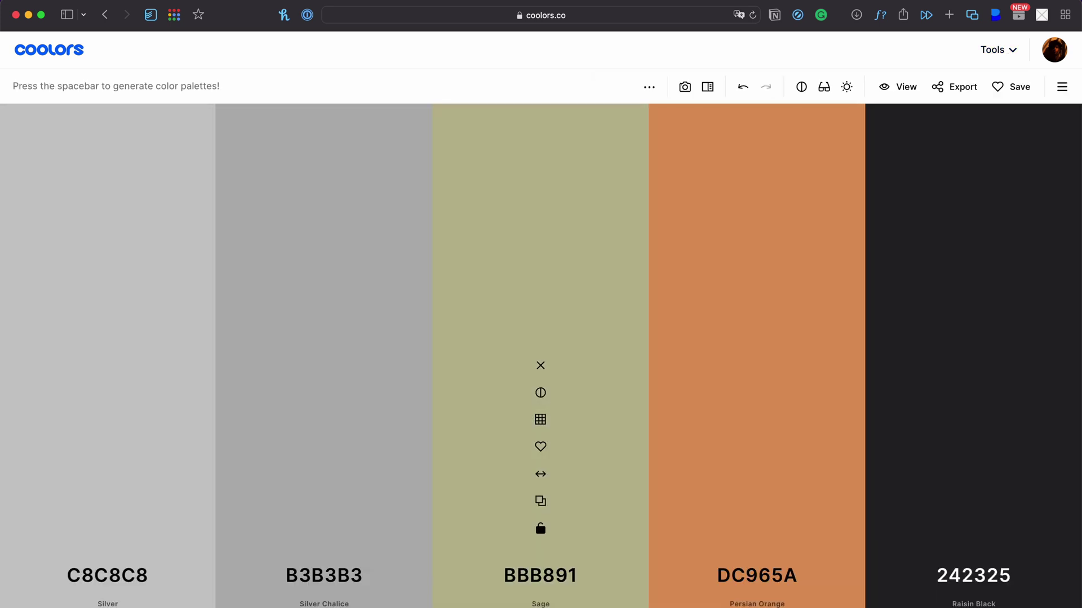
key("space")
key("space")
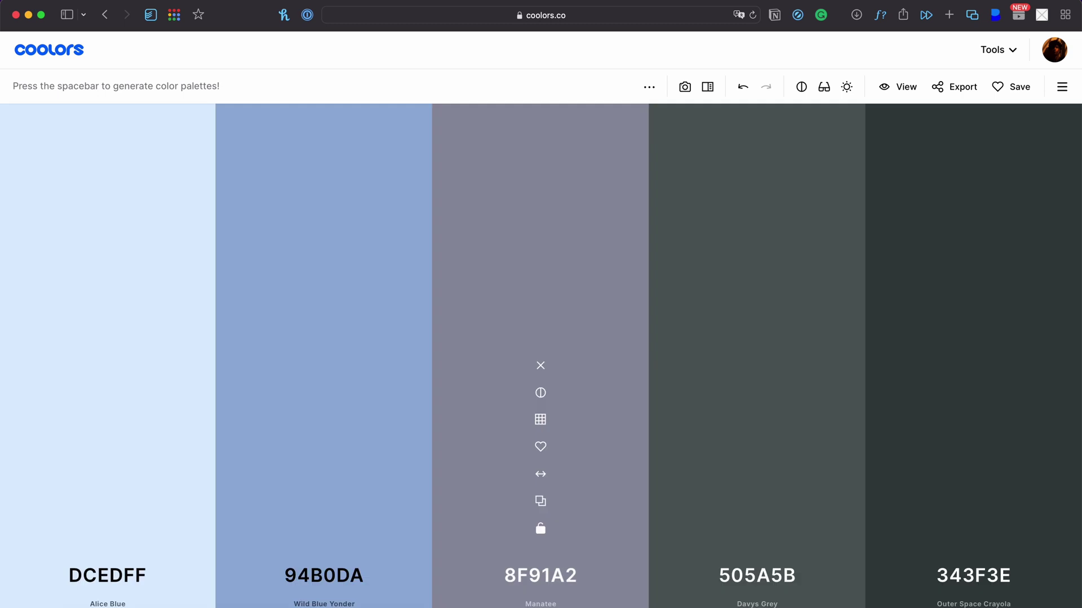
key("space")
key("space")
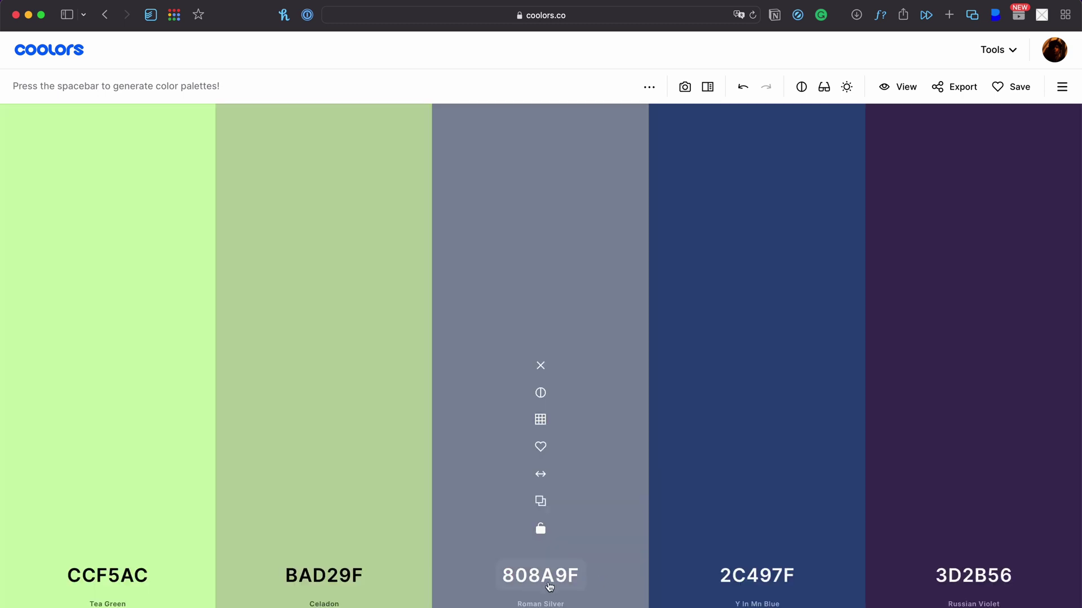
left_click(540, 420)
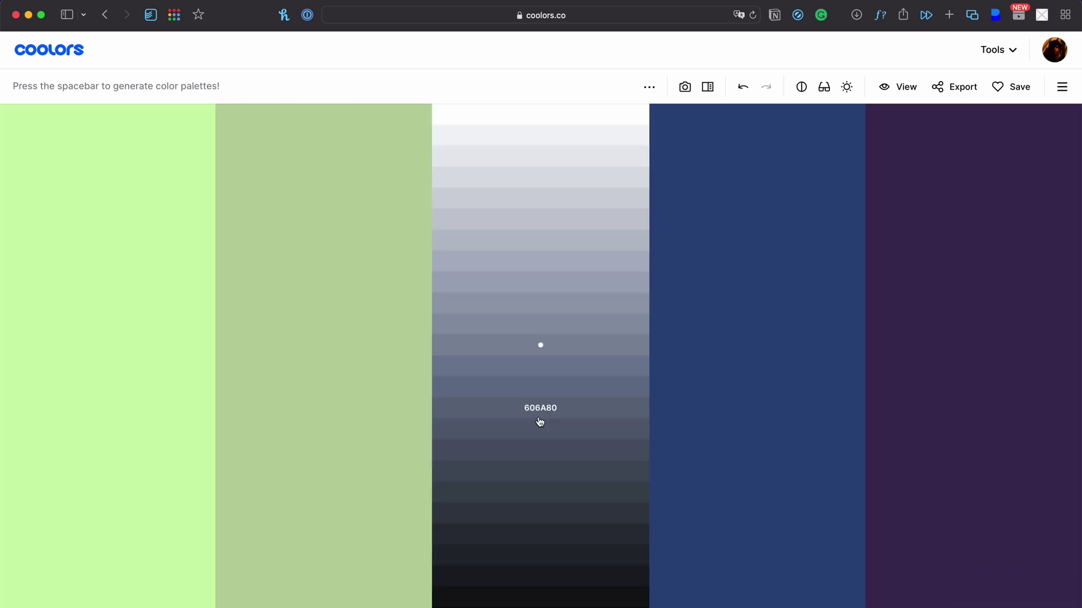
left_click(577, 456)
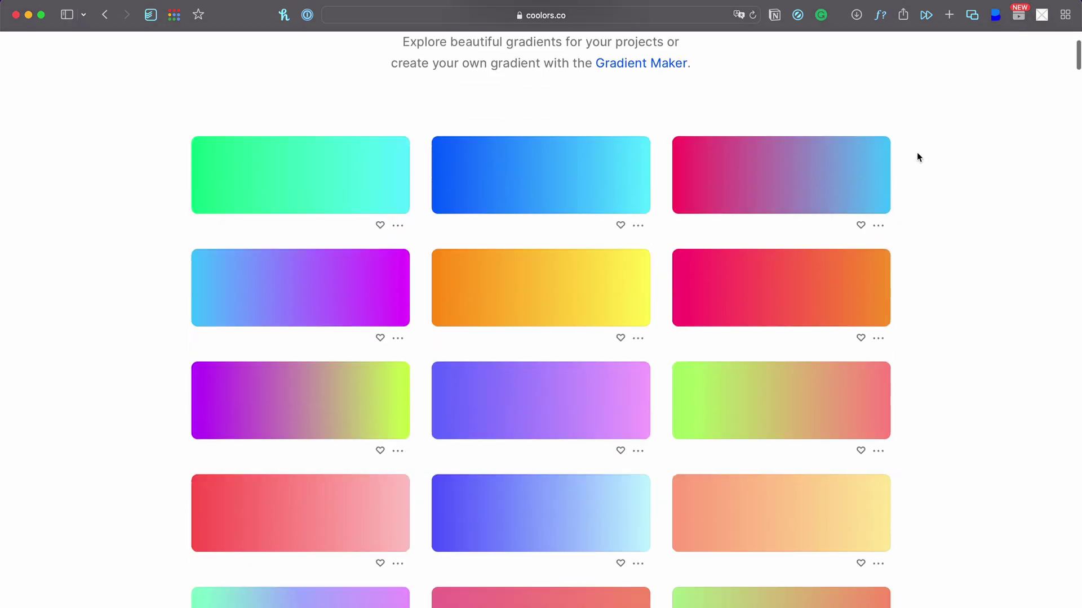
scroll(917, 152, "down", 3)
scroll(917, 152, "up", 3)
Open Make a Gradient Palette, showing seven colours from #ABBDFF to #894B77
left_click(949, 167)
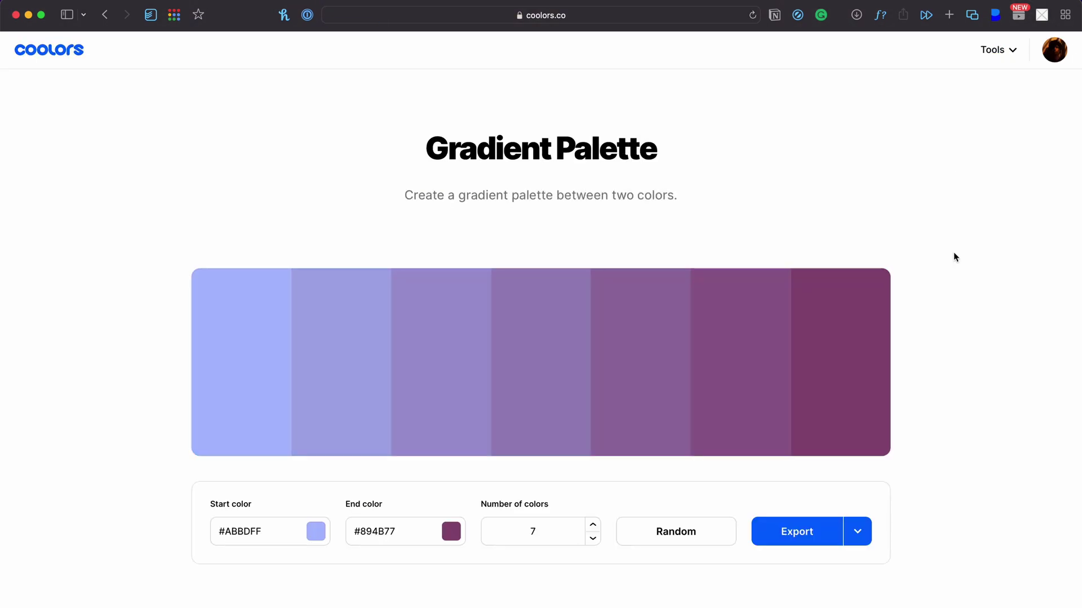